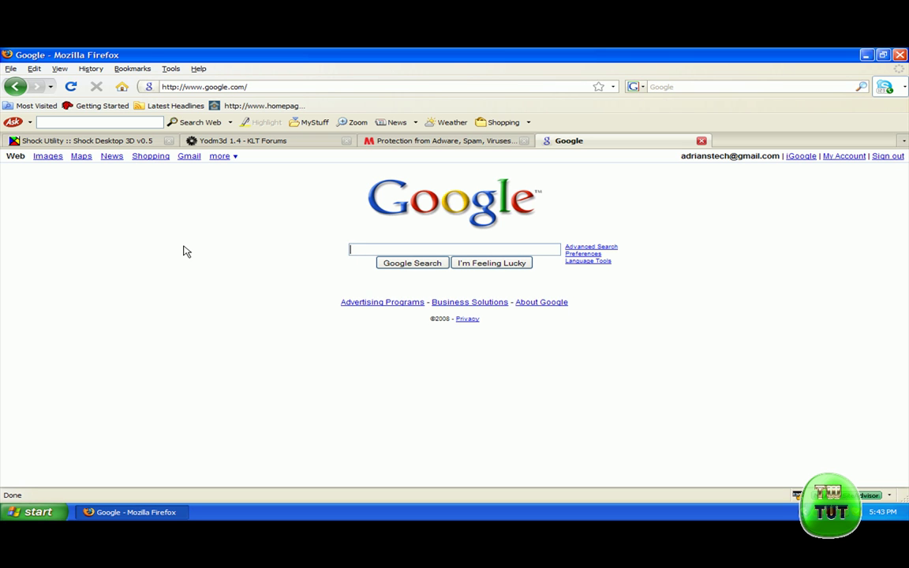
- Switch to the Yodm3d 1.4 forum topic and open its "Yodm3d 1.4 at Kool Lite Tools" link
{"action": "left_click", "coordinate": [226, 139]}
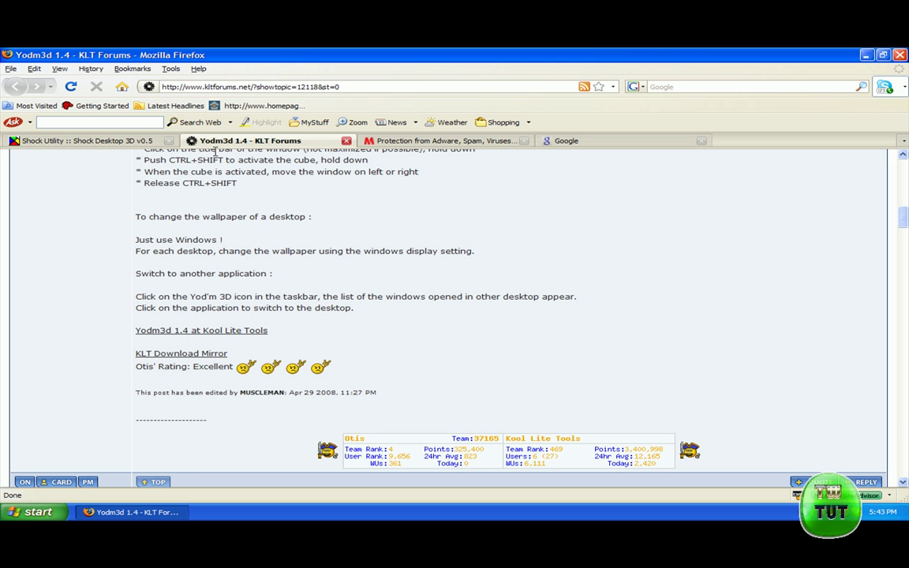
{"action": "left_click_drag", "start_coordinate": [211, 273], "coordinate": [273, 273]}
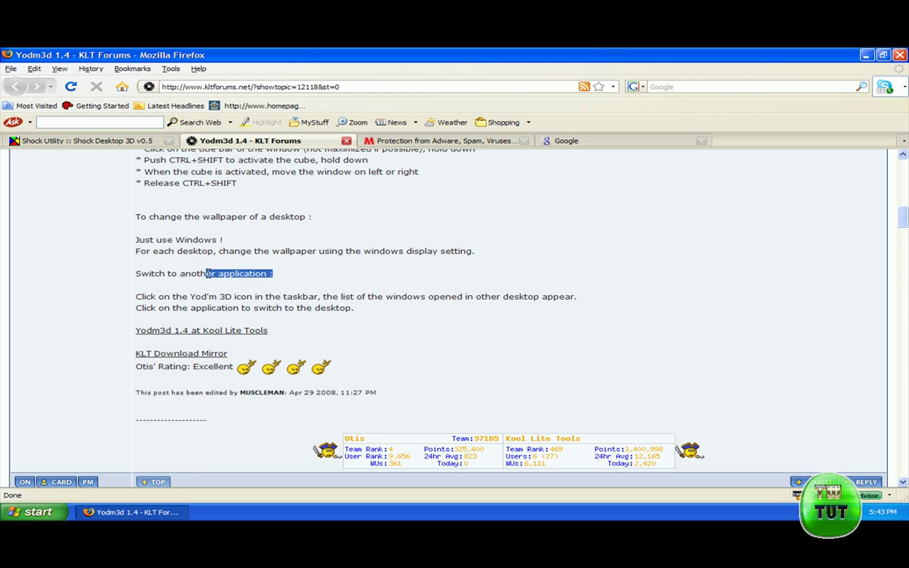
{"action": "mouse_move", "coordinate": [906, 223]}
{"action": "left_mouse_down"}
{"action": "mouse_move", "coordinate": [906, 169]}
{"action": "mouse_move", "coordinate": [905, 224]}
{"action": "left_mouse_up"}
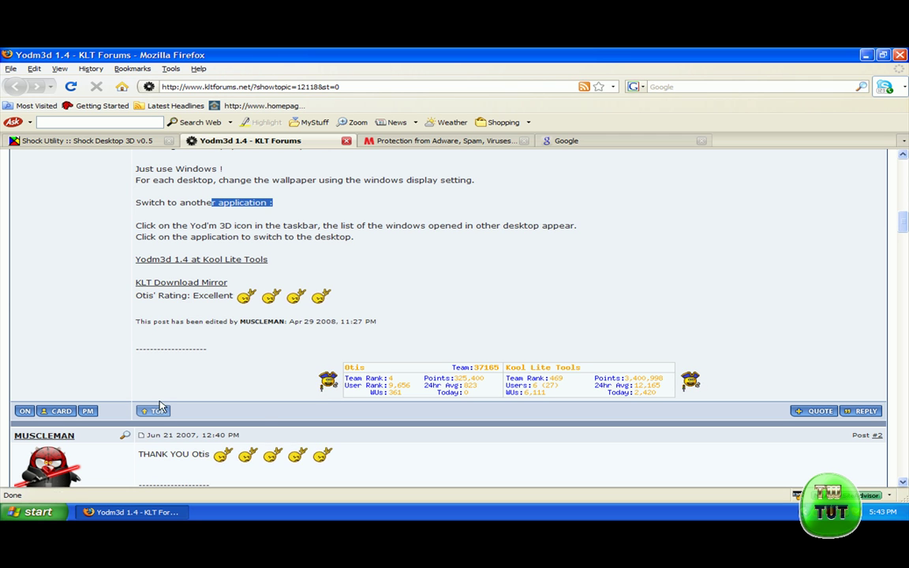
{"action": "left_click", "coordinate": [162, 260]}
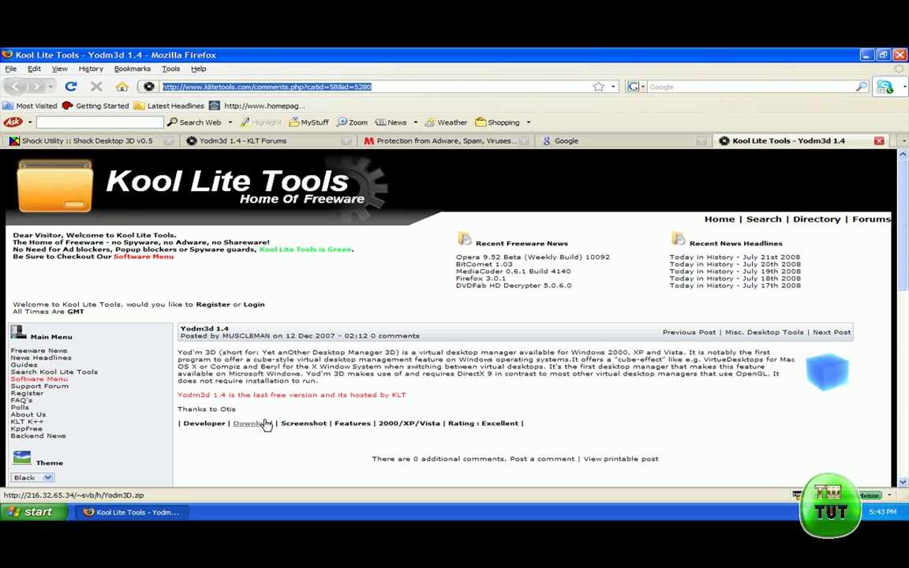
- Minimize the browser, open the inner Yodm3D folder from the desktop, and launch the Yodm3D application
{"action": "left_click", "coordinate": [867, 56]}
{"action": "left_click_drag", "start_coordinate": [552, 291], "coordinate": [614, 156]}
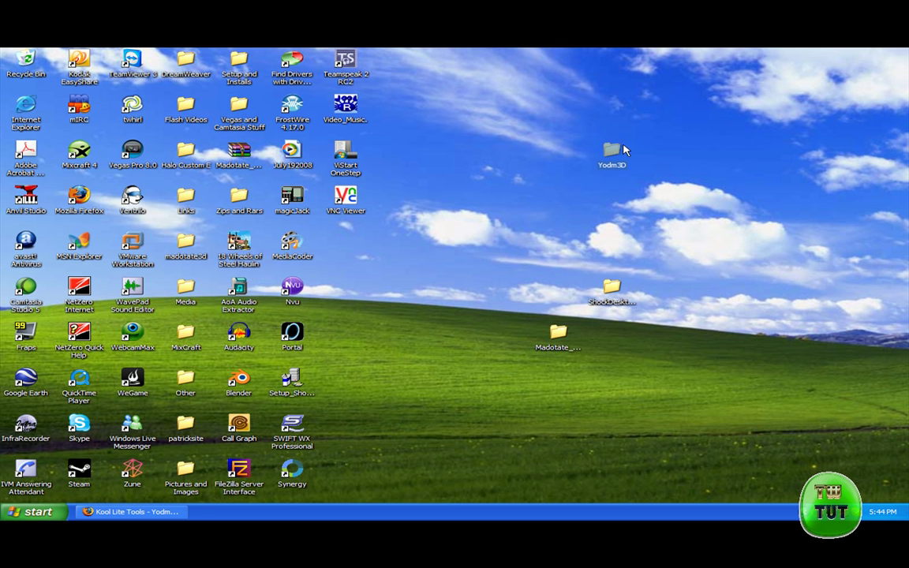
{"action": "double_click", "coordinate": [613, 153]}
{"action": "double_click", "coordinate": [293, 233]}
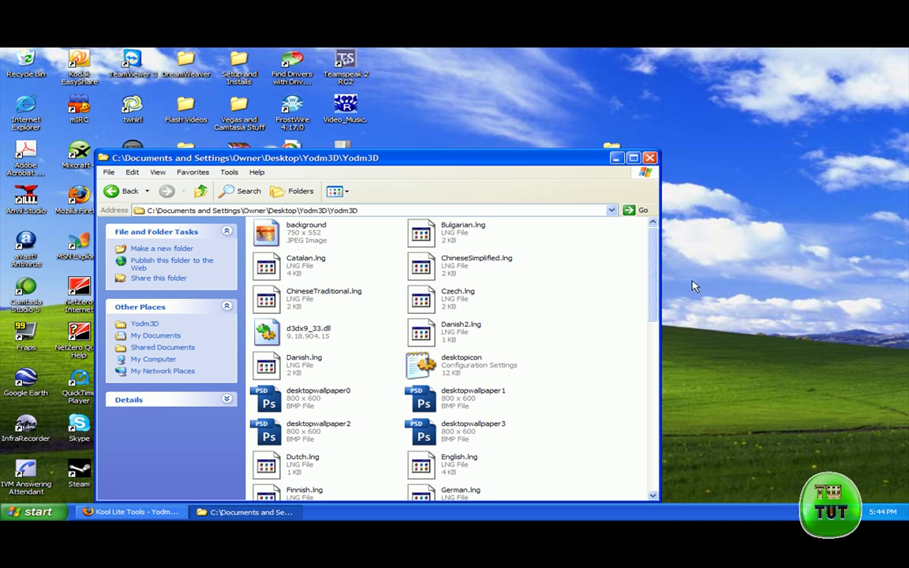
{"action": "left_click_drag", "start_coordinate": [649, 260], "coordinate": [639, 442]}
{"action": "left_click_drag", "start_coordinate": [450, 160], "coordinate": [459, 94]}
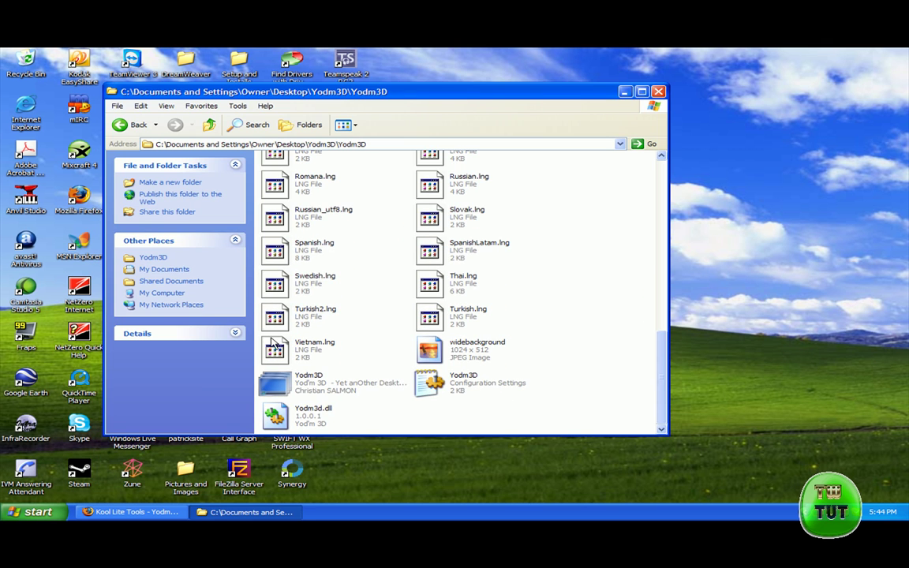
{"action": "left_click", "coordinate": [276, 382]}
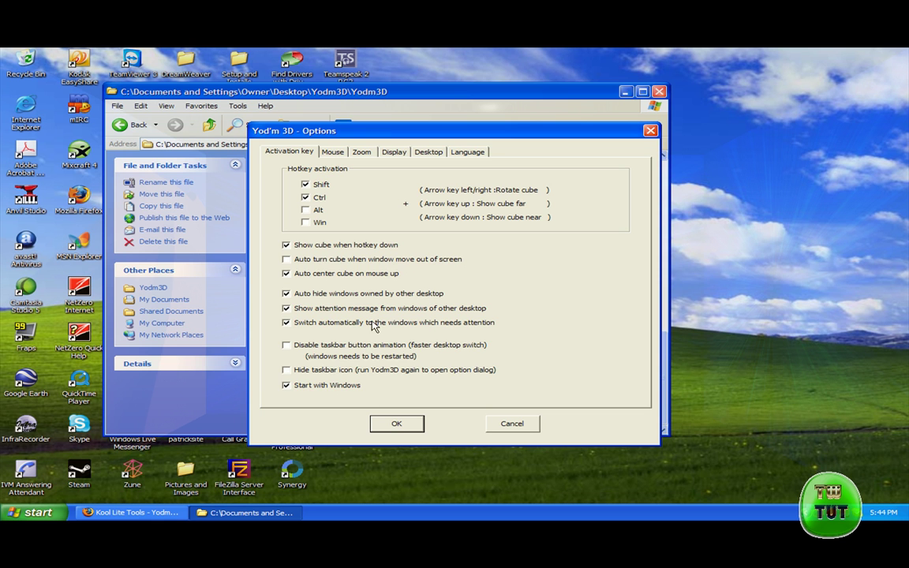
- Review the mouse, zoom, display, desktop, language and activation key options of Yod'm 3D, then accept them and minimize the folder window
{"action": "left_click", "coordinate": [339, 152]}
{"action": "left_click", "coordinate": [360, 152]}
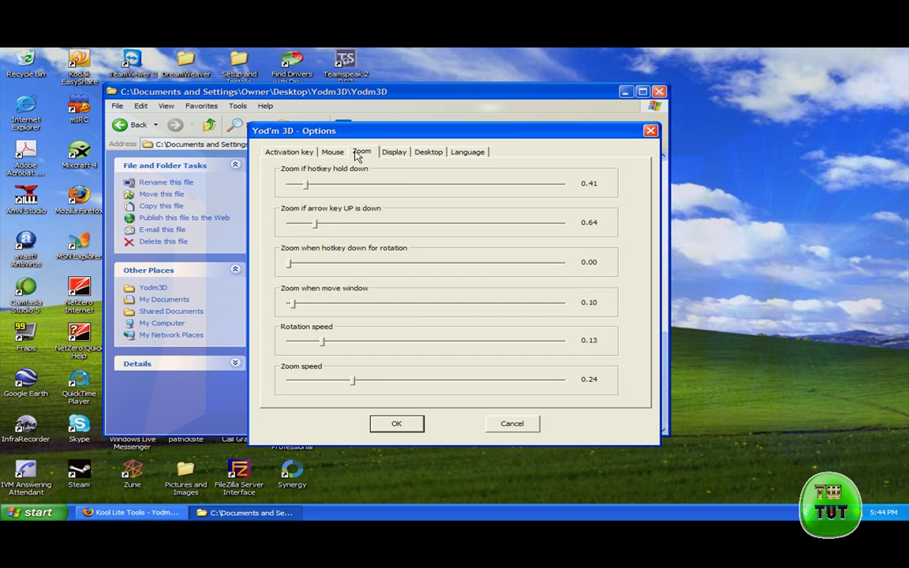
{"action": "left_click", "coordinate": [392, 152]}
{"action": "left_click", "coordinate": [416, 152]}
{"action": "left_click", "coordinate": [462, 152]}
{"action": "left_click", "coordinate": [426, 153]}
{"action": "left_click", "coordinate": [408, 153]}
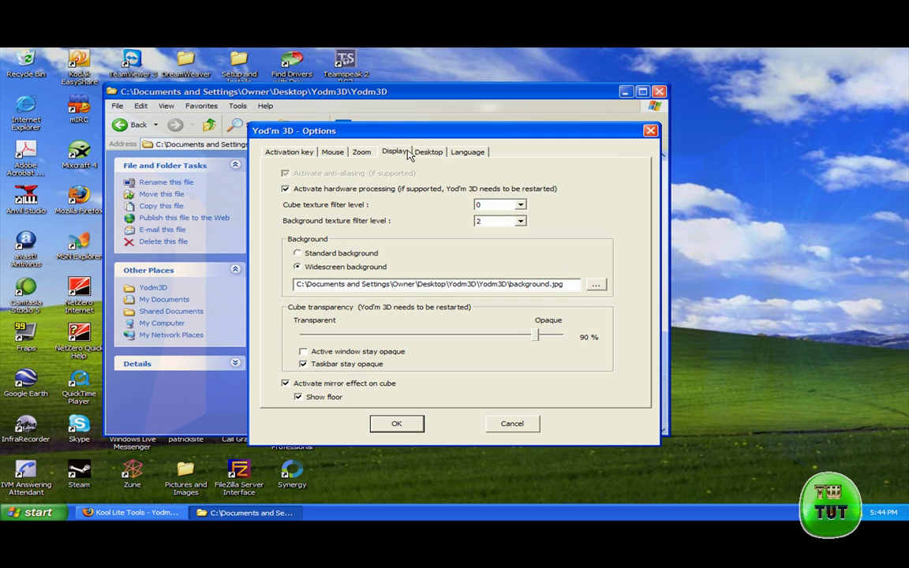
{"action": "left_click", "coordinate": [290, 153]}
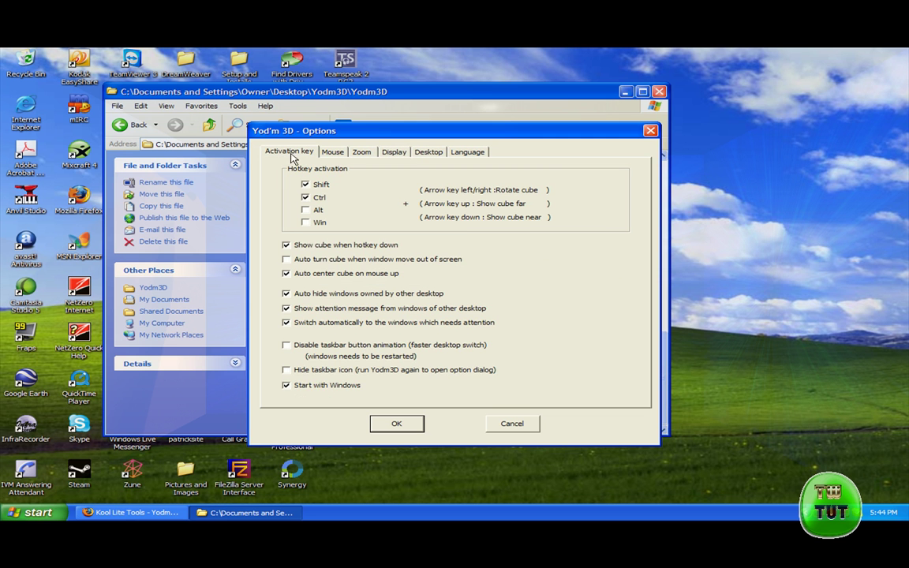
{"action": "left_click", "coordinate": [401, 423]}
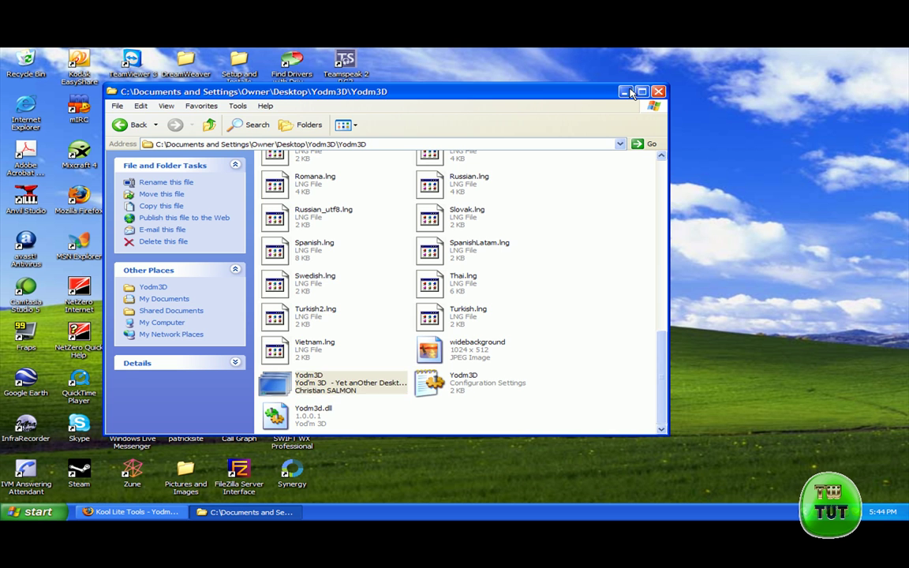
{"action": "left_click", "coordinate": [624, 92]}
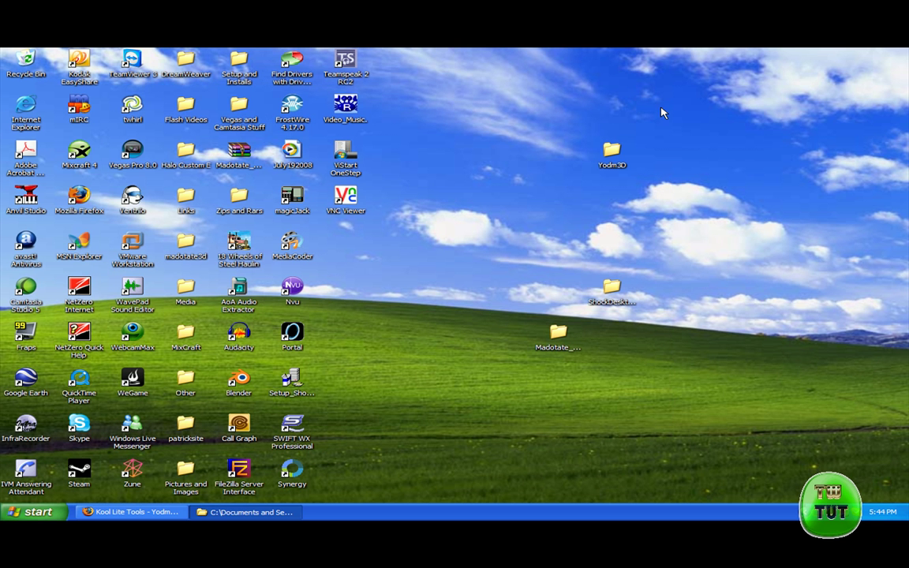
- Rotate the 3D desktop cube to move through the virtual desktops
{"action": "key", "text": "ctrl+alt+Right"}
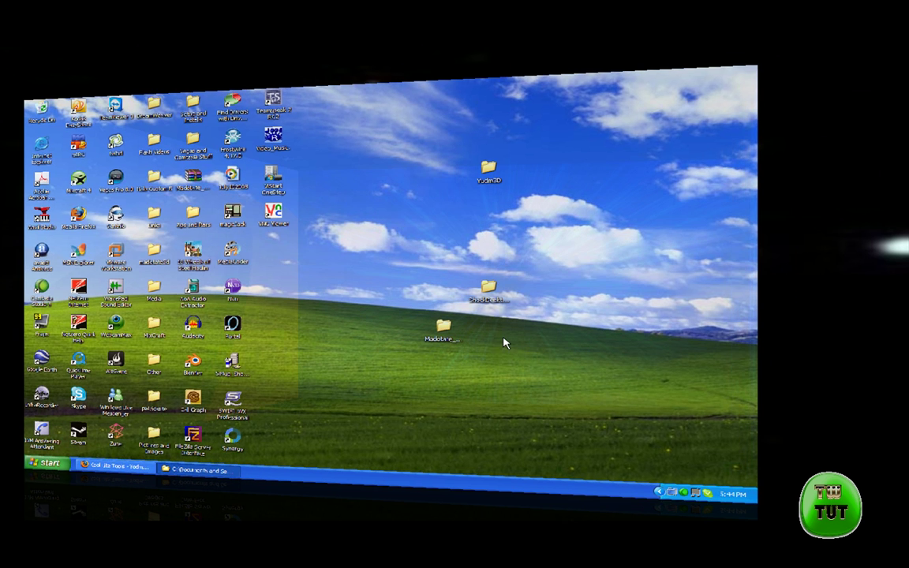
{"action": "left_click_drag", "start_coordinate": [505, 342], "coordinate": [438, 361]}
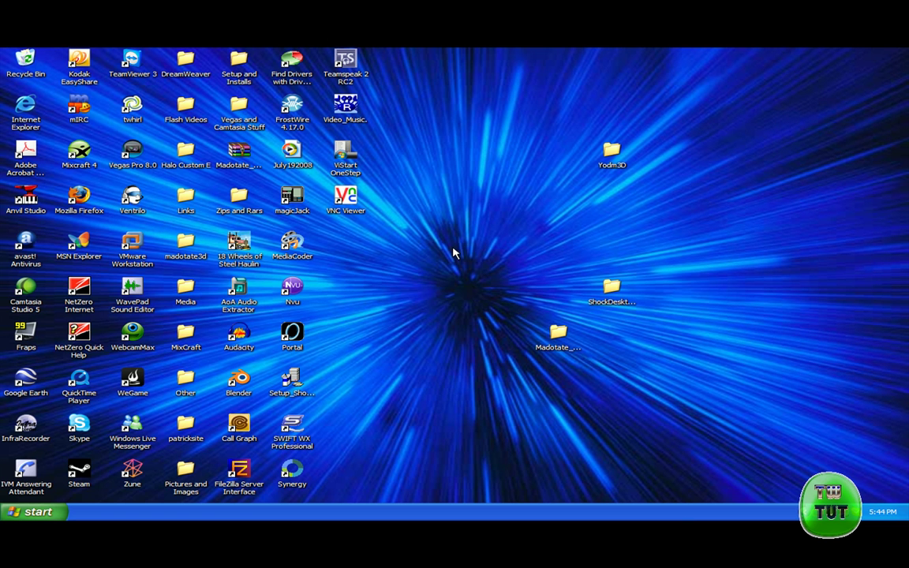
{"action": "left_click_drag", "start_coordinate": [526, 396], "coordinate": [289, 411]}
{"action": "key", "text": "ctrl+alt+Right"}
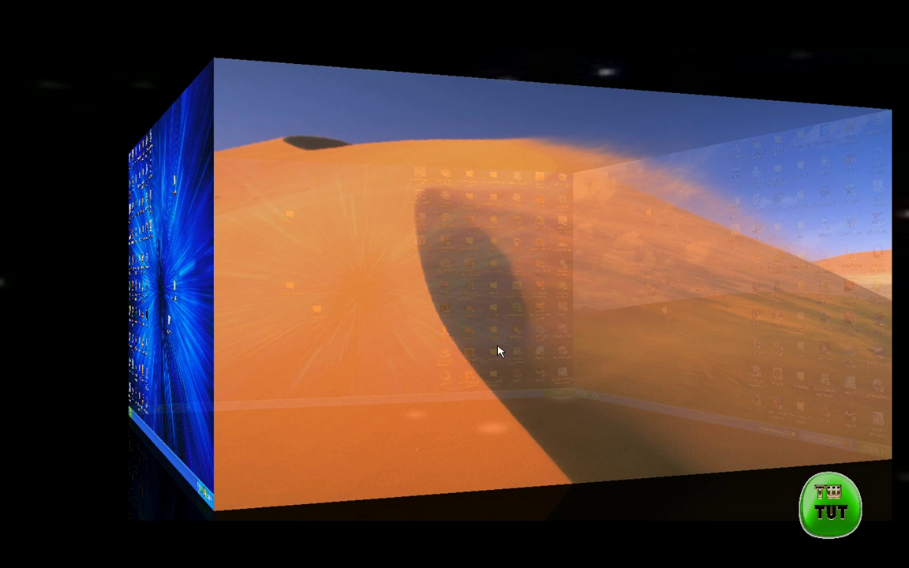
{"action": "key", "text": "ctrl+alt+Right"}
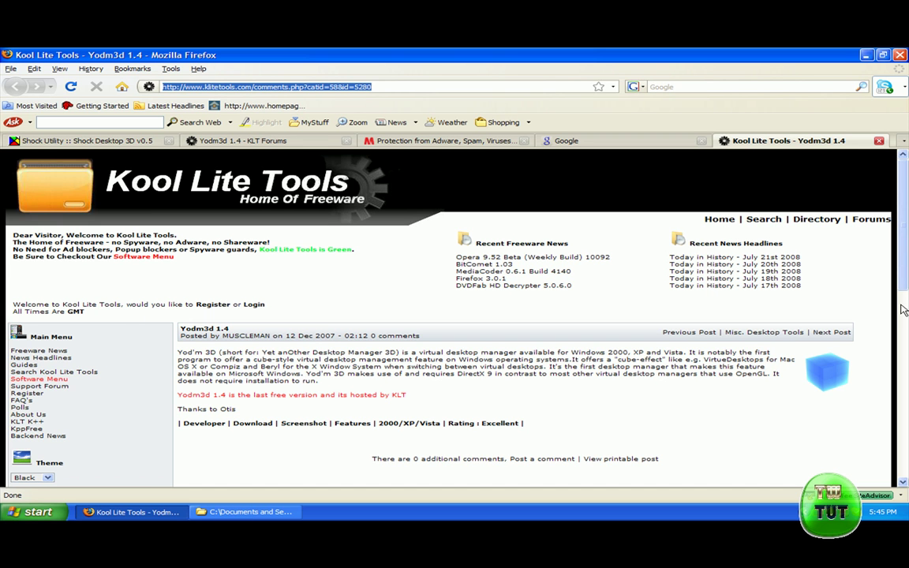
- Look over the Kool Lite Tools page for Yodm3d 1.4, then close it and minimize the browser
{"action": "left_click", "coordinate": [745, 413]}
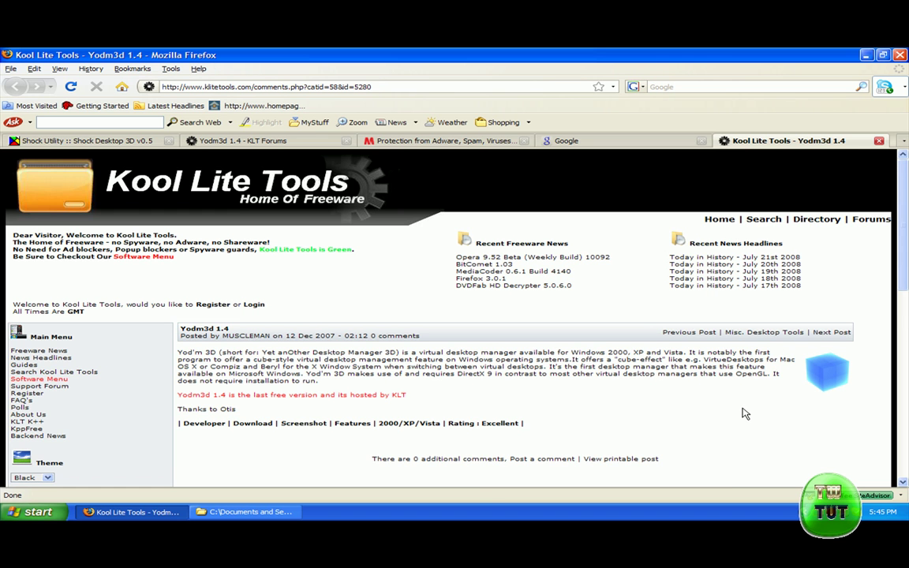
{"action": "scroll", "coordinate": [745, 413], "scroll_direction": "down", "scroll_amount": 1}
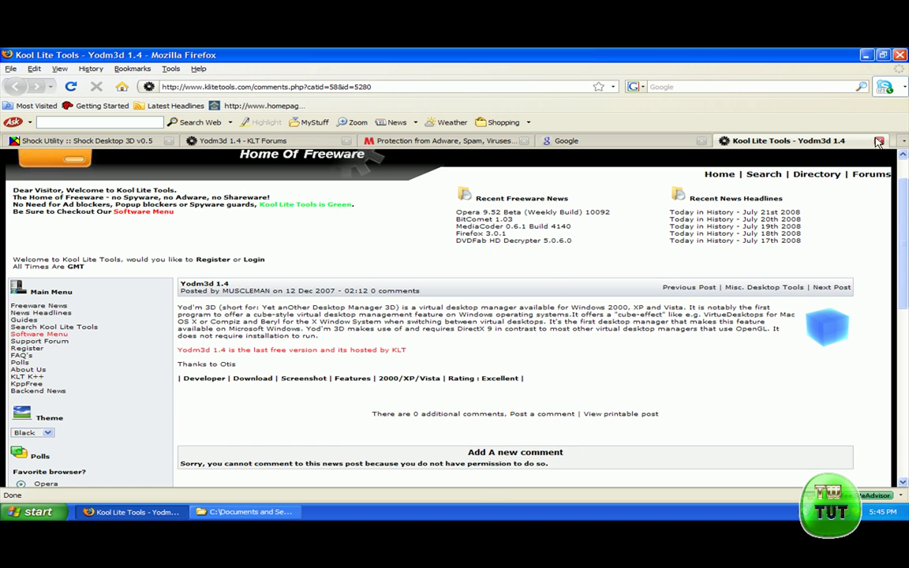
{"action": "left_click", "coordinate": [878, 141]}
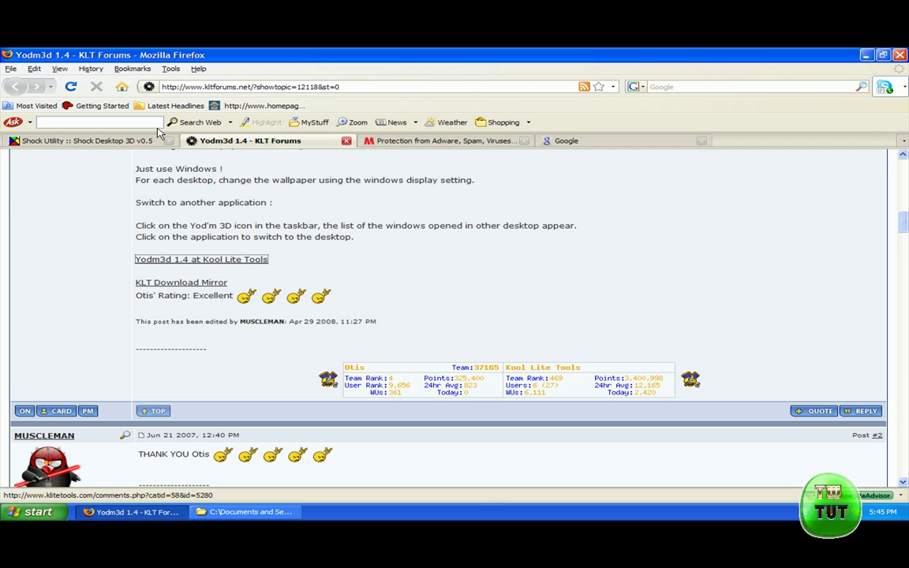
{"action": "left_click", "coordinate": [866, 56]}
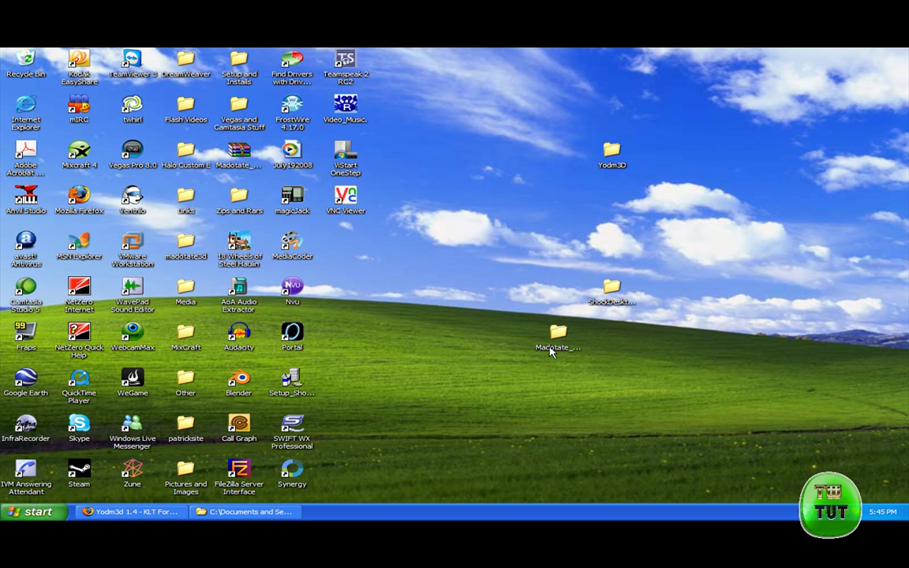
- Open the Madotate_2.02.02 folder on the desktop and run mtatecfg
{"action": "left_click", "coordinate": [543, 351]}
{"action": "mouse_move", "coordinate": [556, 356]}
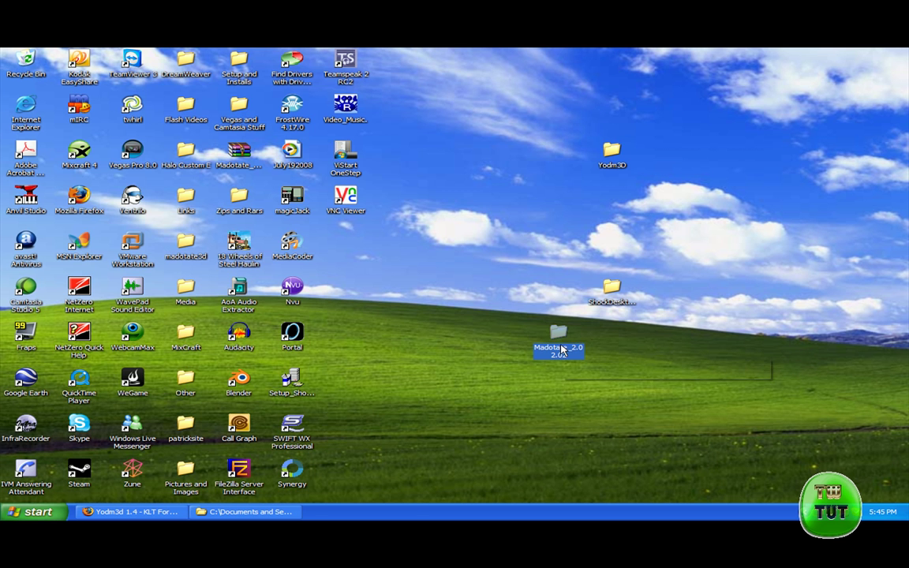
{"action": "double_click", "coordinate": [559, 347]}
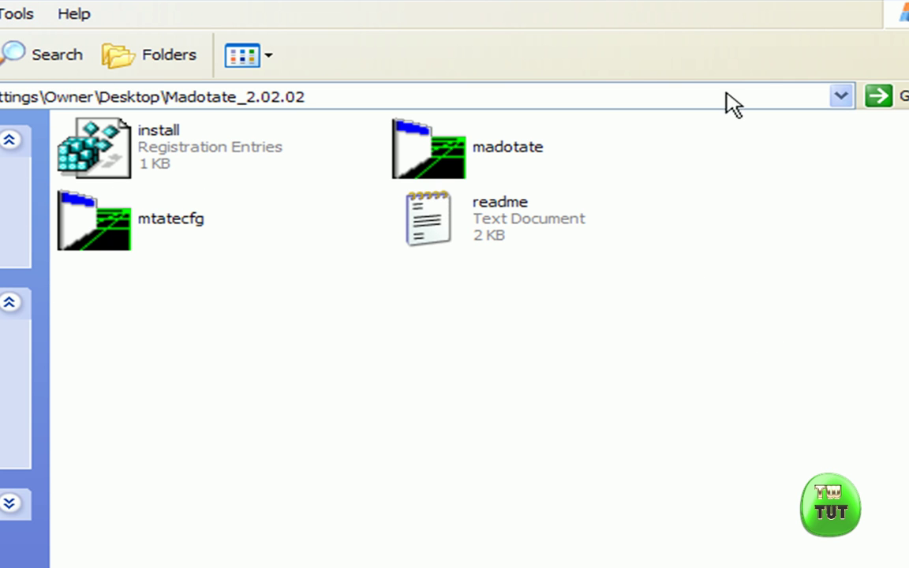
{"action": "left_click_drag", "start_coordinate": [670, 350], "coordinate": [286, 254]}
{"action": "double_click", "coordinate": [182, 222]}
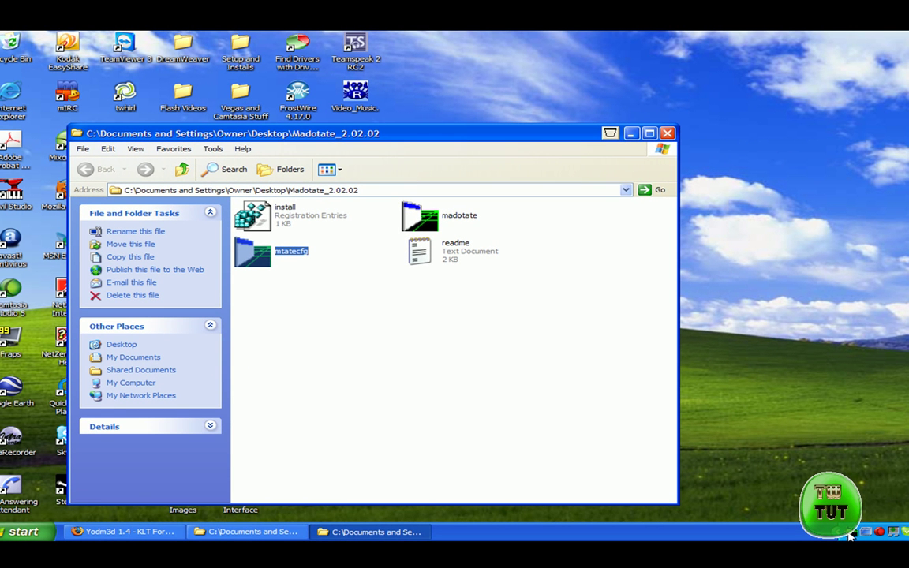
- Set the transparency for 3D effects to Low in the Madotate settings, review the transition, zooming and hot key options, and accept
{"action": "right_click", "coordinate": [850, 535]}
{"action": "left_click", "coordinate": [876, 490]}
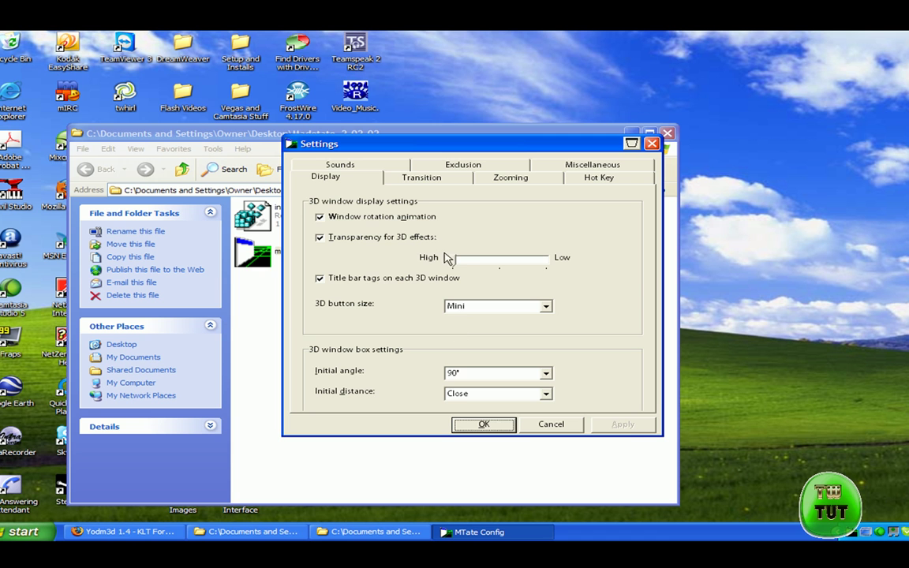
{"action": "left_click_drag", "start_coordinate": [456, 262], "coordinate": [541, 261]}
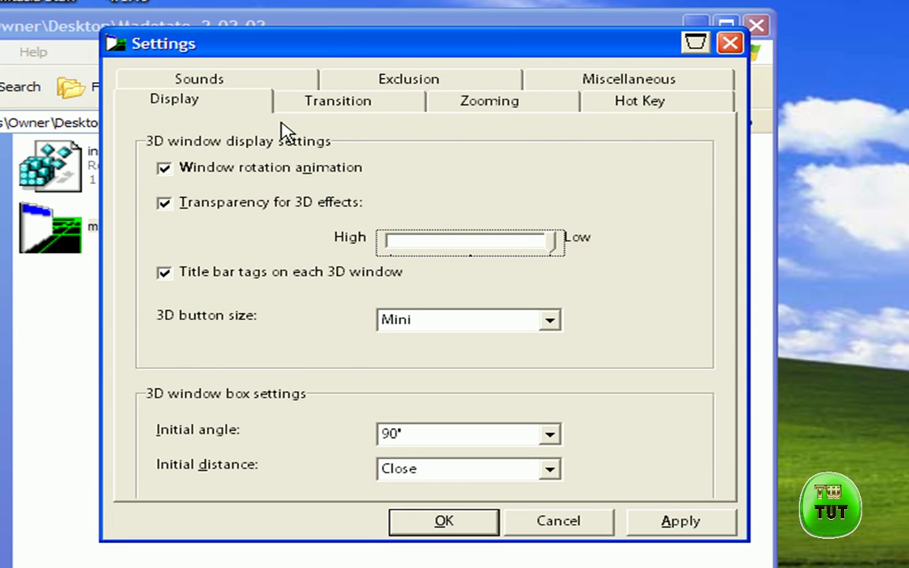
{"action": "left_click", "coordinate": [314, 107]}
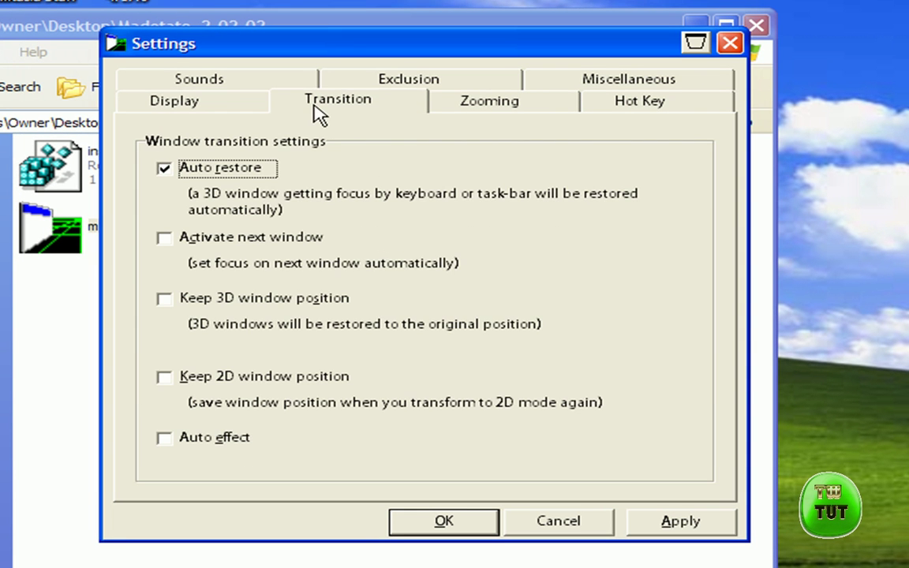
{"action": "left_click", "coordinate": [491, 101]}
{"action": "left_click", "coordinate": [651, 101]}
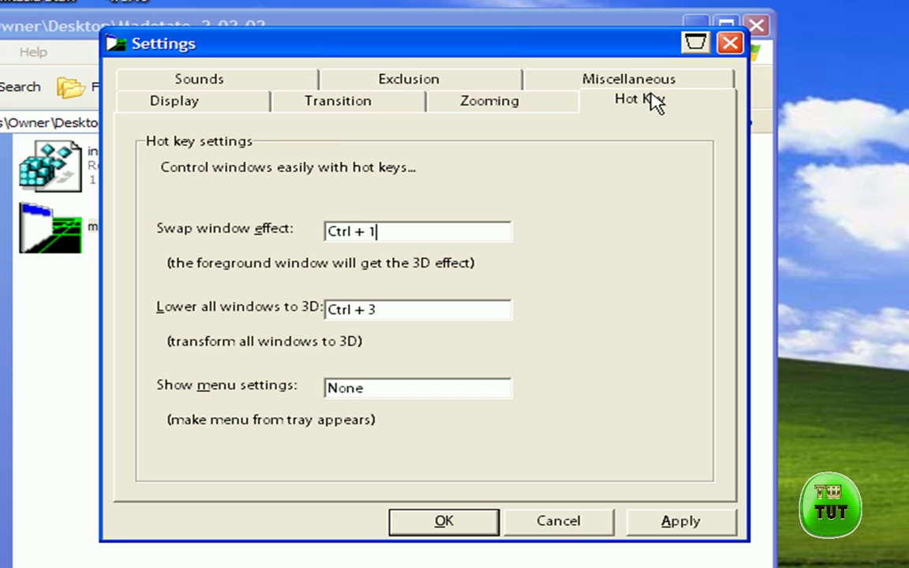
{"action": "left_click", "coordinate": [476, 522]}
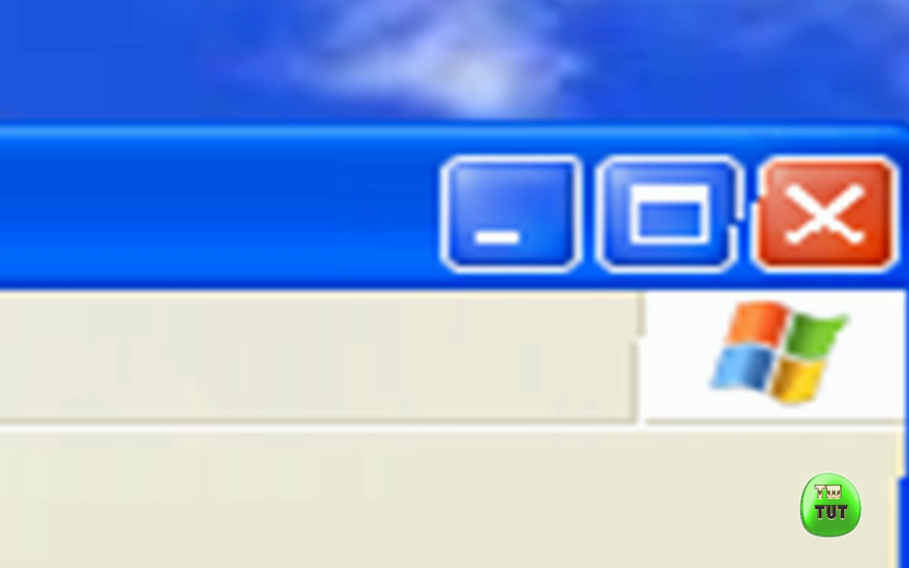
- Turn the Madotate folder window into a 3D window and move it to the desktop's upper-right edge
{"action": "left_click", "coordinate": [414, 213]}
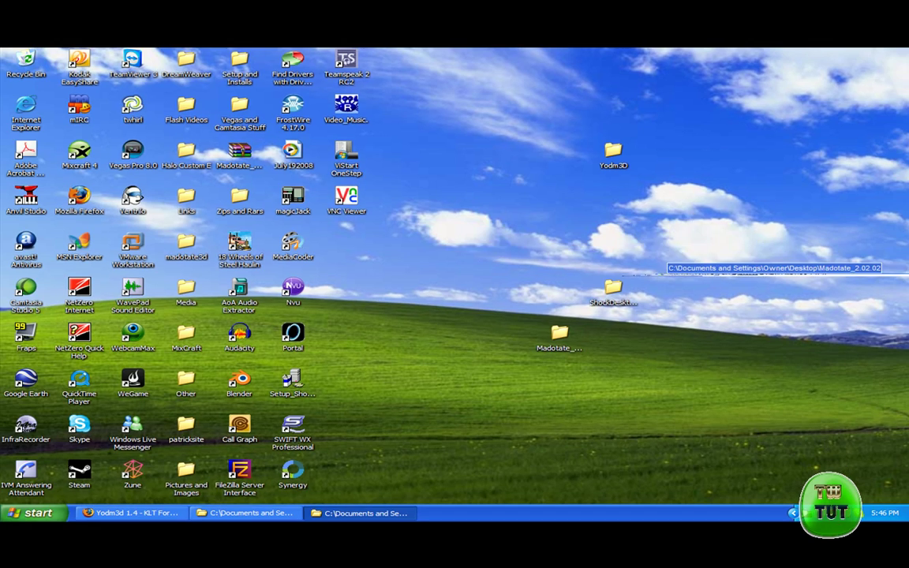
{"action": "left_click_drag", "start_coordinate": [735, 520], "coordinate": [837, 195]}
{"action": "left_click_drag", "start_coordinate": [529, 314], "coordinate": [823, 142]}
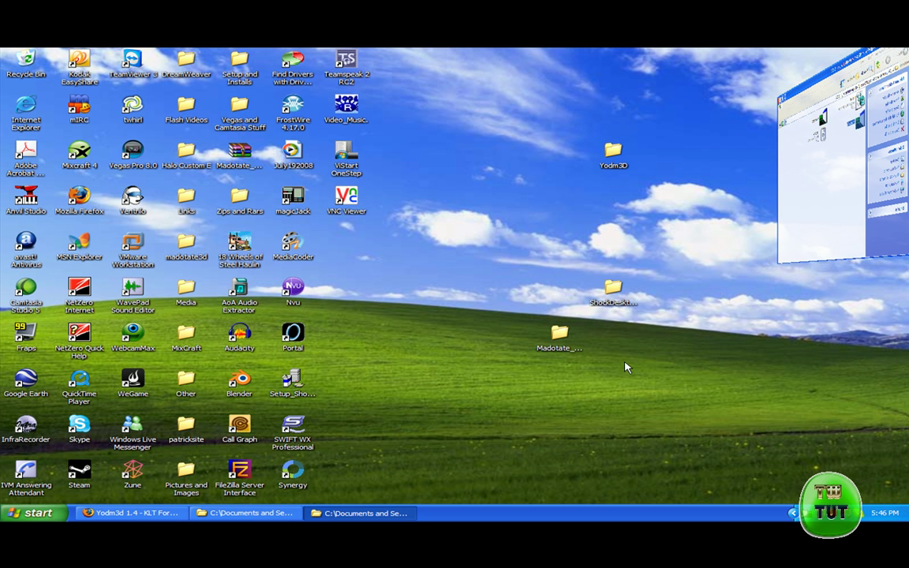
- Open the Yodm3D, ShockDesktop3D and Madotate_2.02.02 folders together and lower all their windows to 3D
{"action": "left_click_drag", "start_coordinate": [720, 355], "coordinate": [422, 142]}
{"action": "key", "text": "Return"}
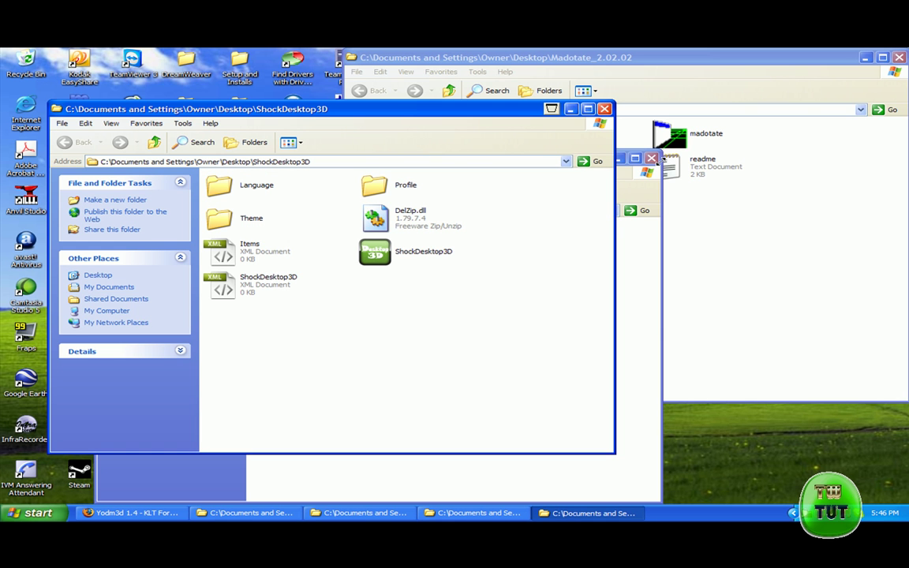
{"action": "key", "text": "super+d"}
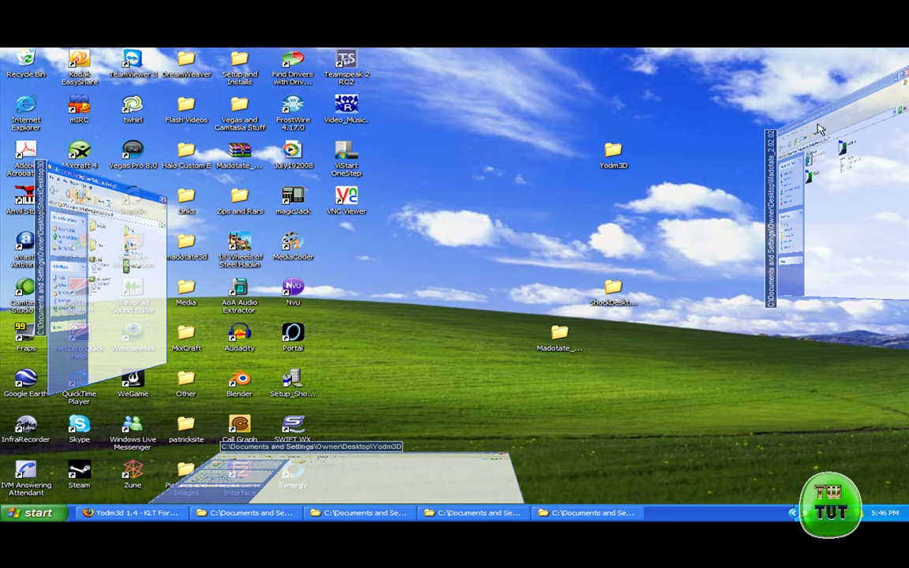
- Reposition the Yodm3D and Madotate 3D windows so both lie flat along the desktop's bottom edge
{"action": "left_click_drag", "start_coordinate": [819, 128], "coordinate": [734, 65]}
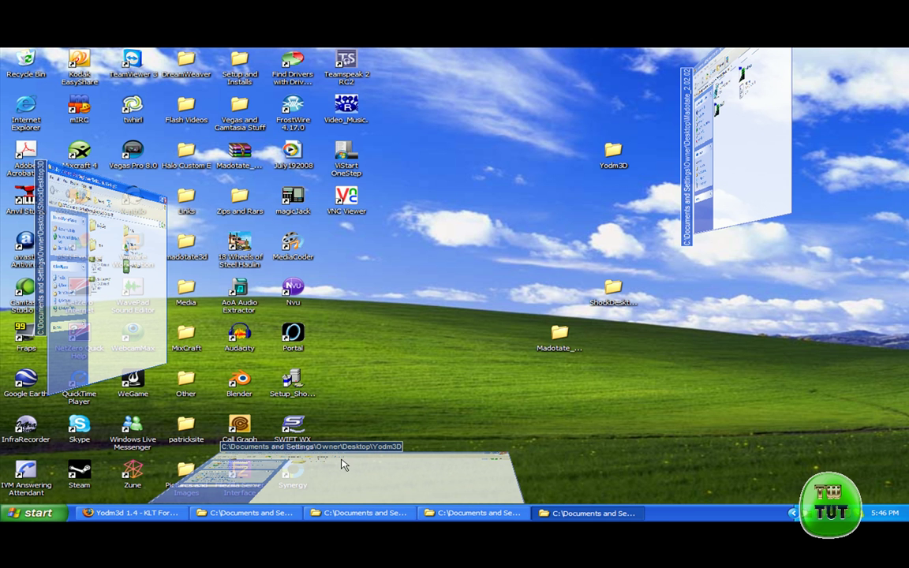
{"action": "left_click_drag", "start_coordinate": [344, 464], "coordinate": [797, 316]}
{"action": "left_click_drag", "start_coordinate": [711, 326], "coordinate": [485, 447]}
{"action": "left_click_drag", "start_coordinate": [726, 52], "coordinate": [765, 518]}
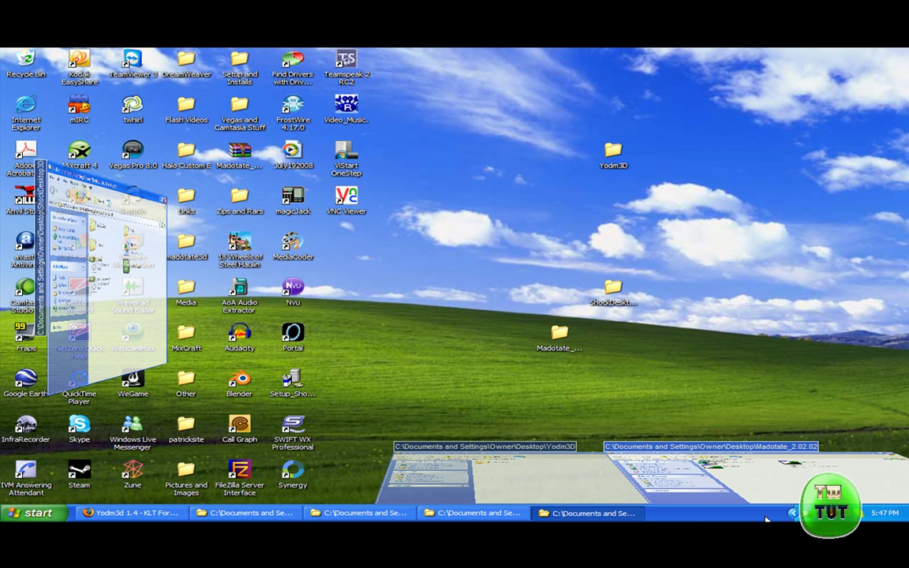
- Open the Skype window, lay it flat in 3D along the desktop's bottom edge, then restore and minimize it
{"action": "double_click", "coordinate": [860, 516]}
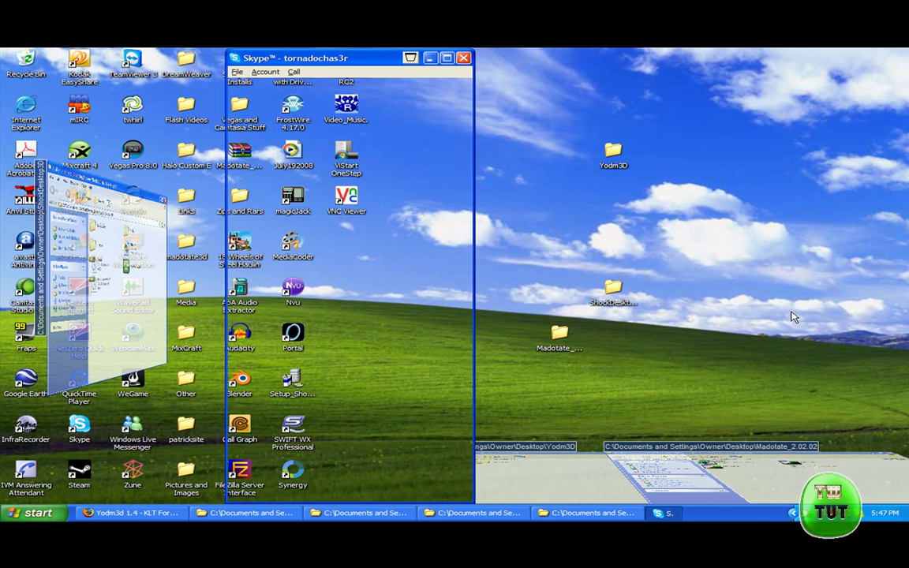
{"action": "left_click_drag", "start_coordinate": [413, 63], "coordinate": [422, 430]}
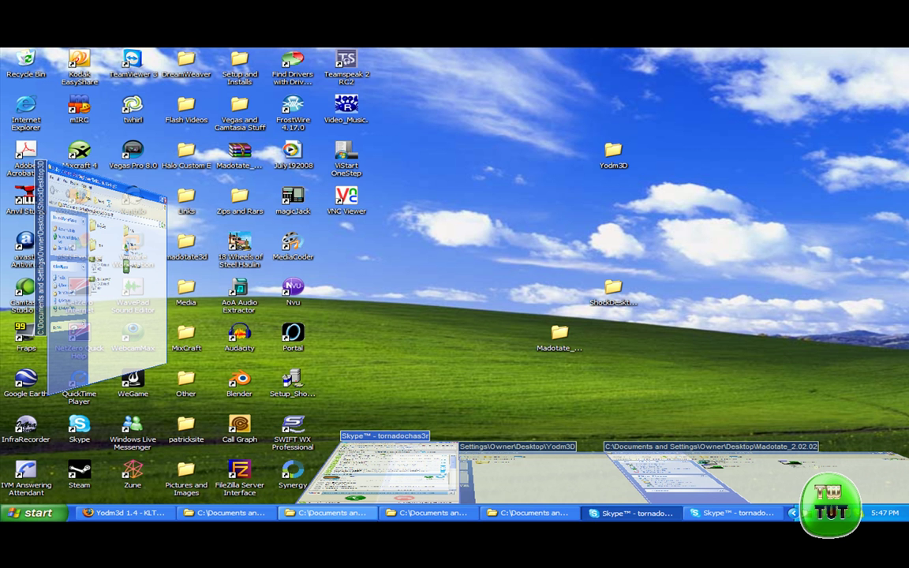
{"action": "left_click", "coordinate": [402, 471]}
{"action": "left_click", "coordinate": [427, 263]}
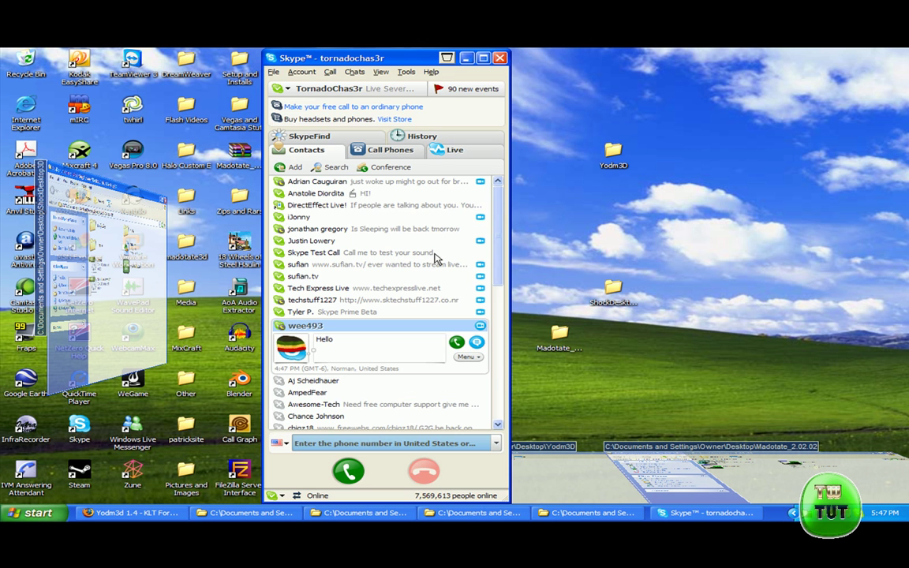
{"action": "left_click", "coordinate": [464, 58]}
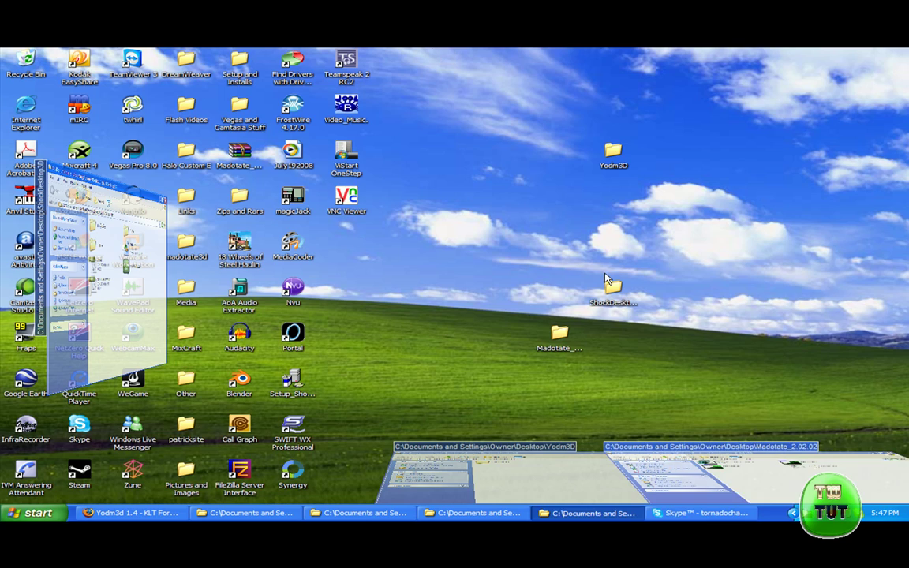
- Rotate the desktop cube to Desktop 2, back to Desktop 1, and over to Desktop 2 again
{"action": "key", "text": "ctrl+alt+Right"}
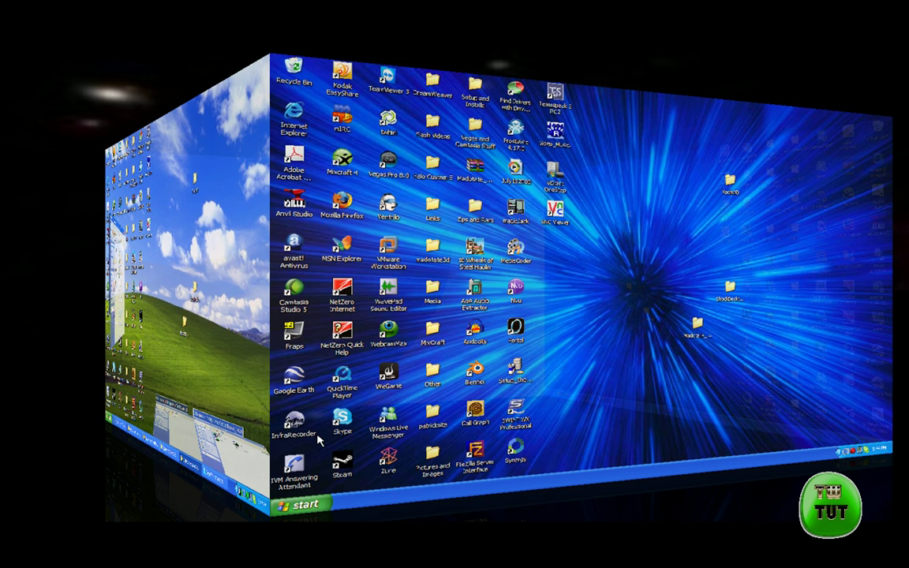
{"action": "key", "text": "ctrl+shift+Left"}
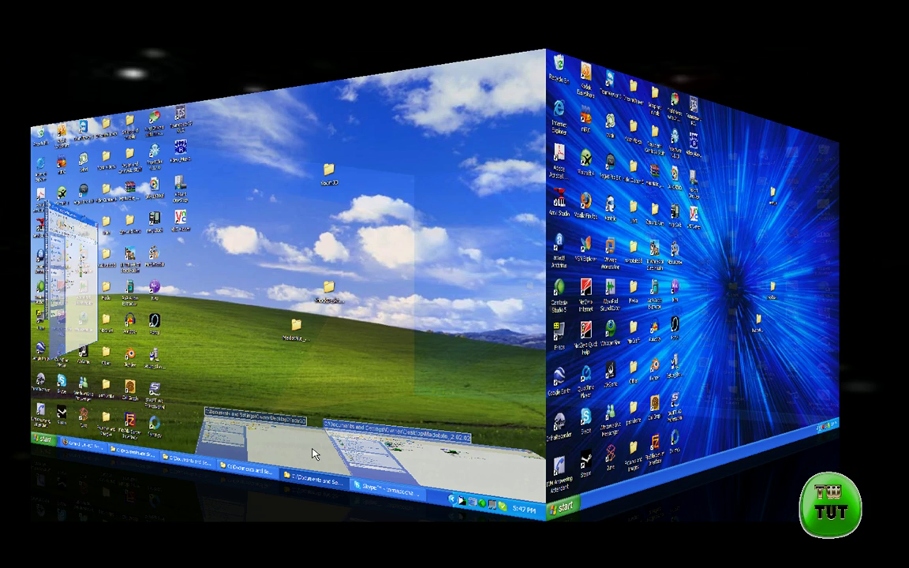
{"action": "key", "text": "ctrl+alt+Right"}
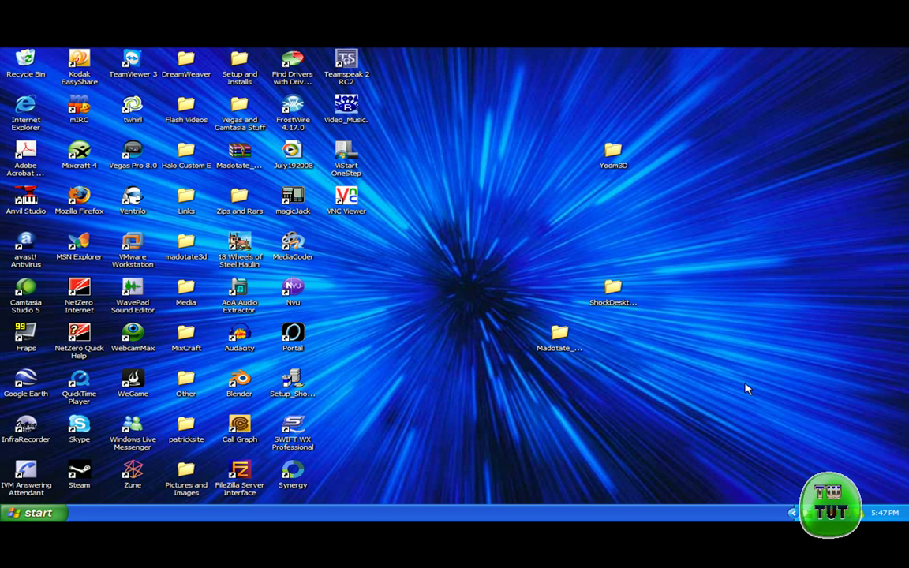
- Open the Yodm3D and ShockDesktop3D folders together on Desktop 2 and lower both windows to 3D
{"action": "left_click_drag", "start_coordinate": [747, 388], "coordinate": [593, 142]}
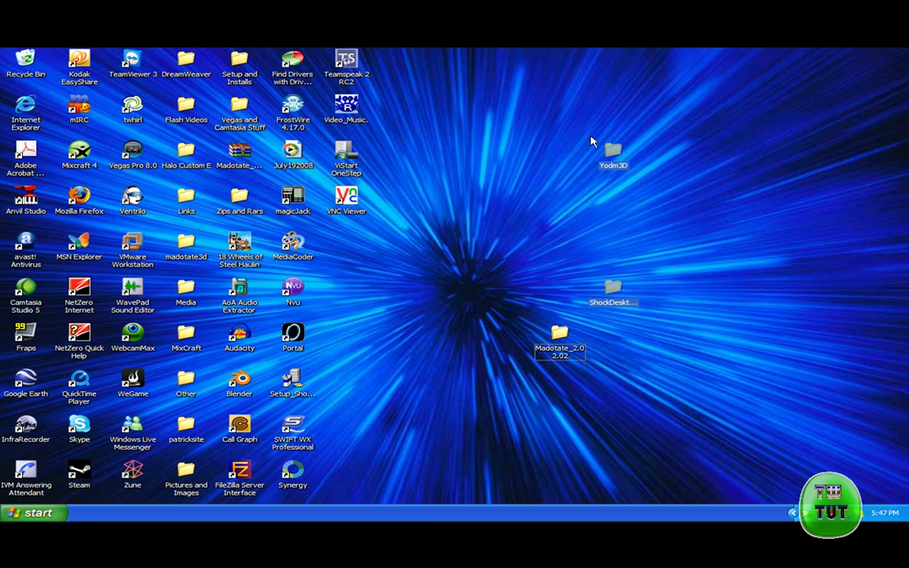
{"action": "key", "text": "Return"}
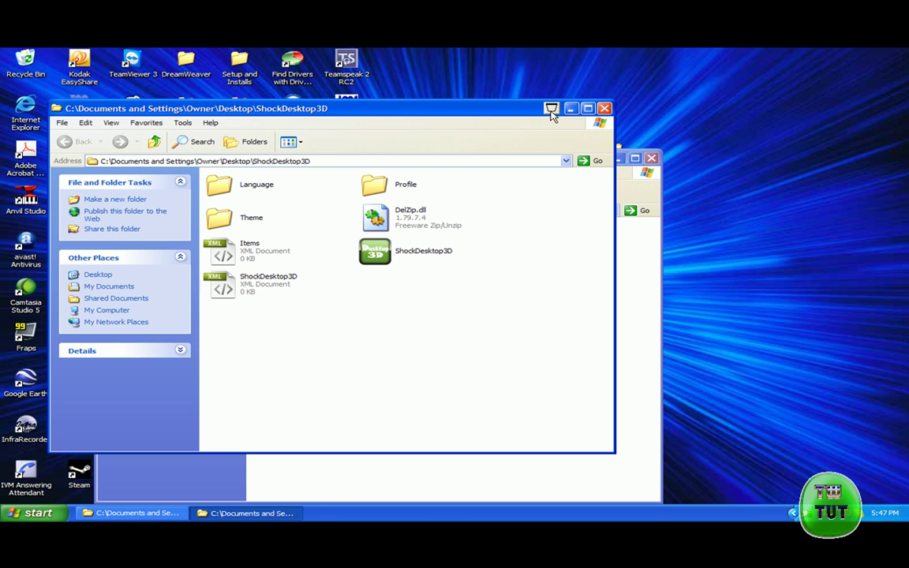
{"action": "left_click", "coordinate": [551, 109]}
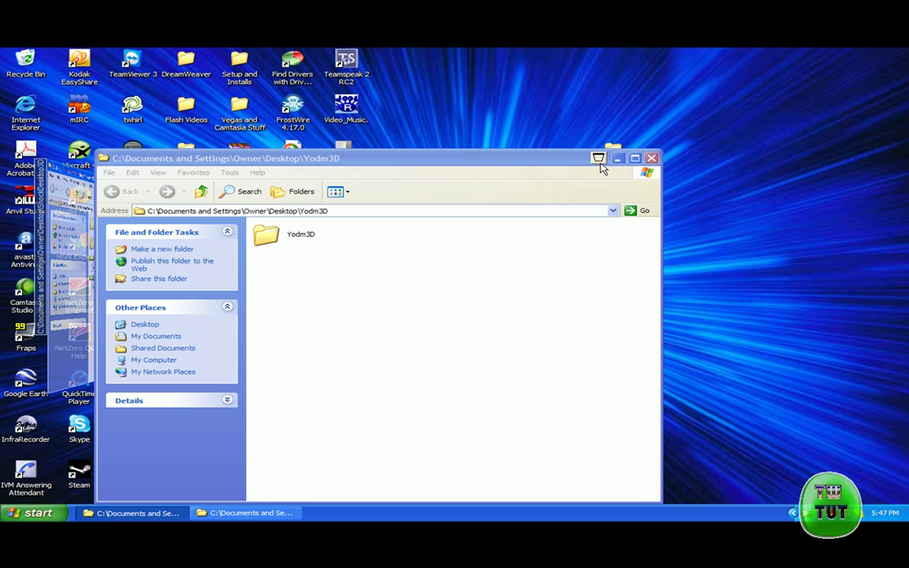
{"action": "left_click", "coordinate": [598, 158]}
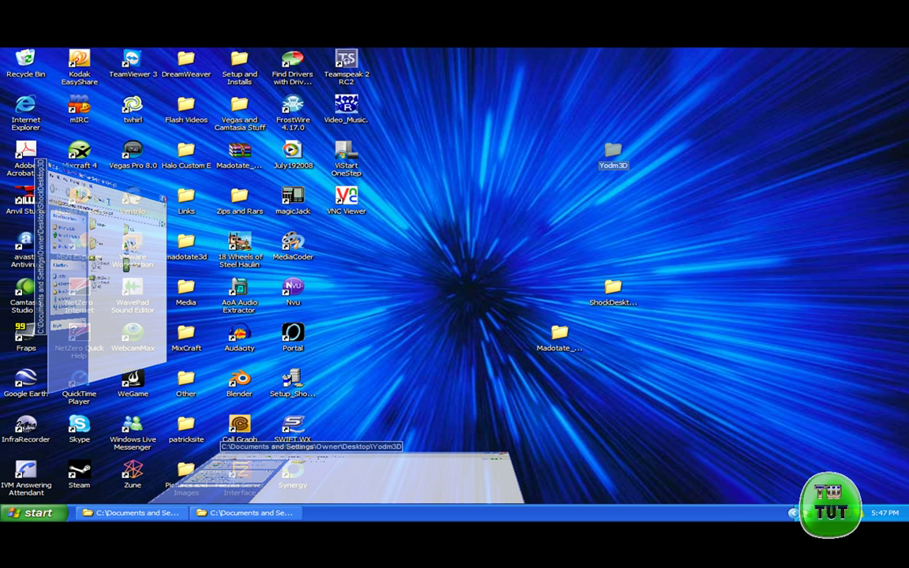
- Exit both Yod'm 3D and Madotate
{"action": "right_click", "coordinate": [817, 512]}
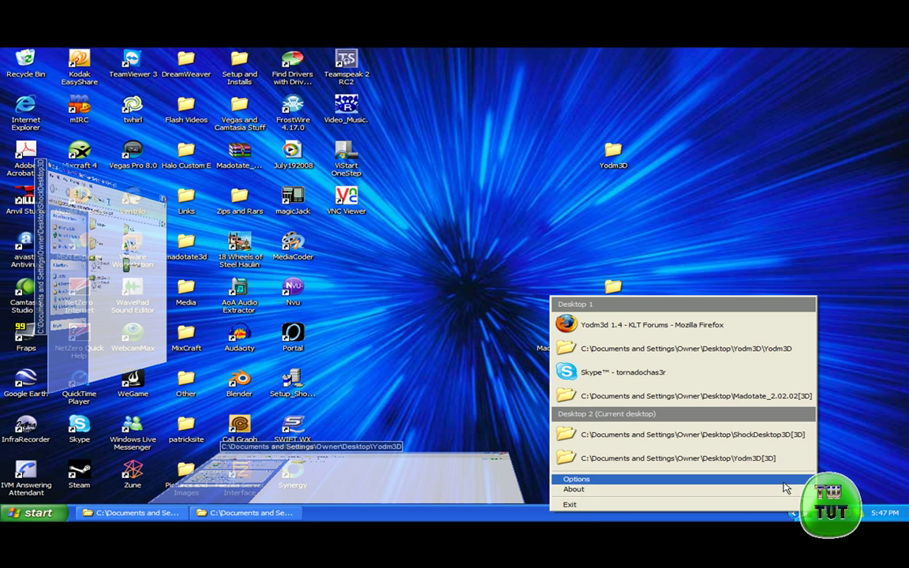
{"action": "left_click", "coordinate": [653, 506]}
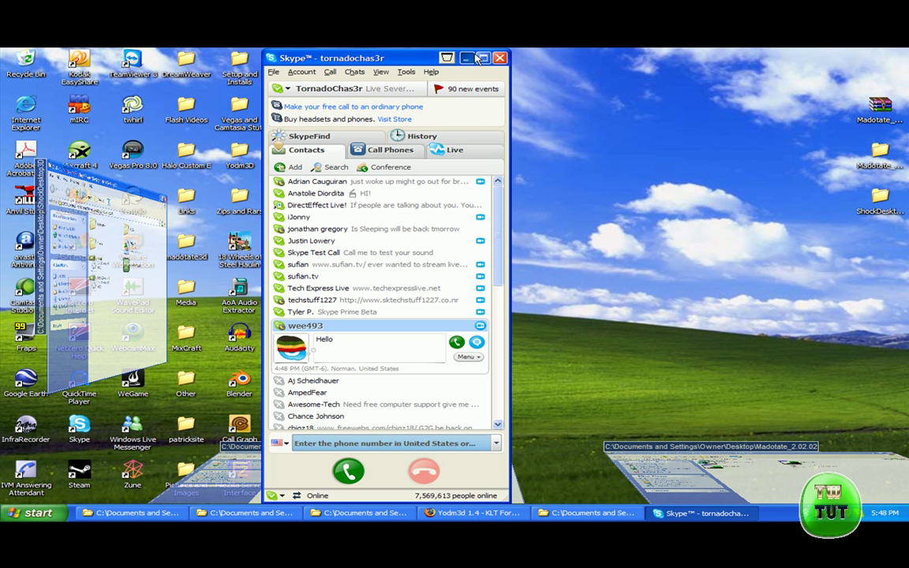
{"action": "left_click", "coordinate": [447, 59]}
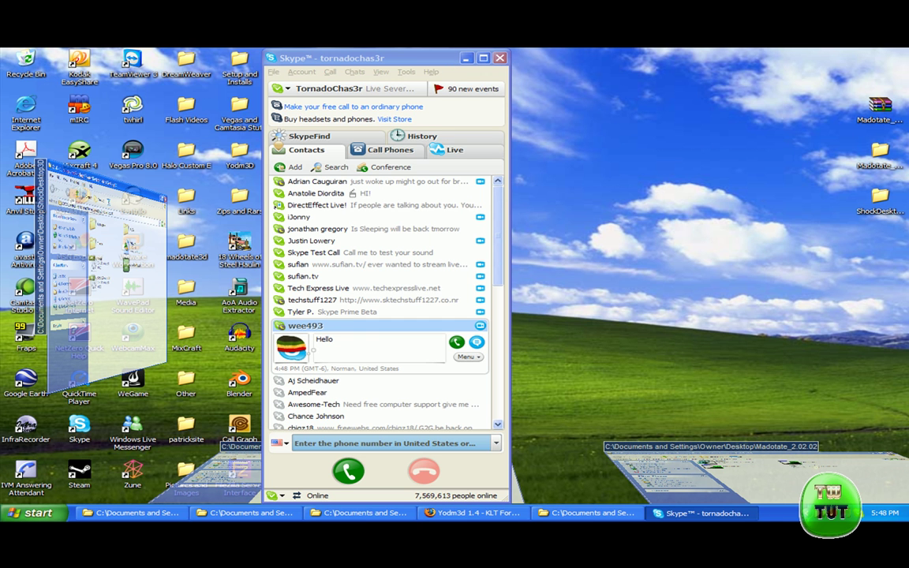
{"action": "right_click", "coordinate": [832, 512]}
{"action": "left_click", "coordinate": [781, 499]}
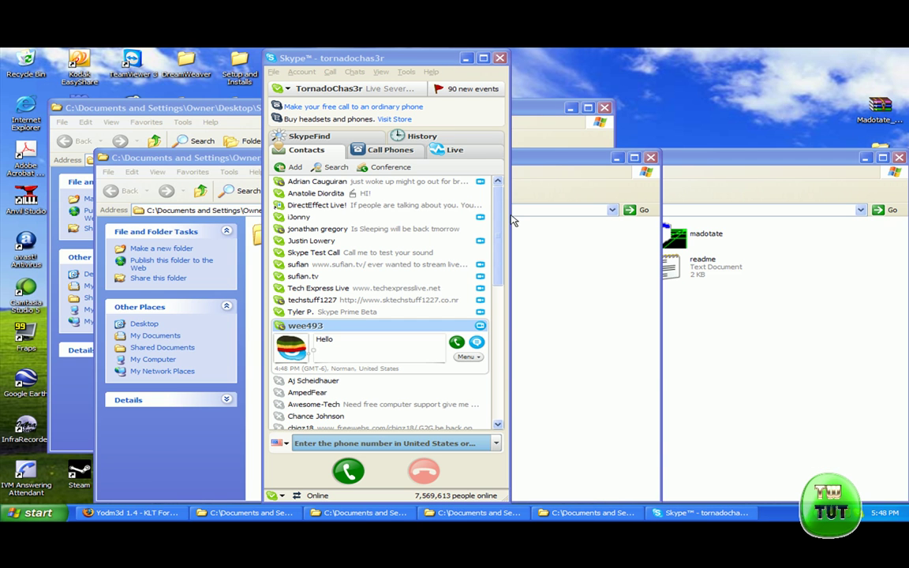
- Minimize Skype and close the Yodm3D, ShockDesktop3D and Madotate folder windows
{"action": "left_click", "coordinate": [465, 58]}
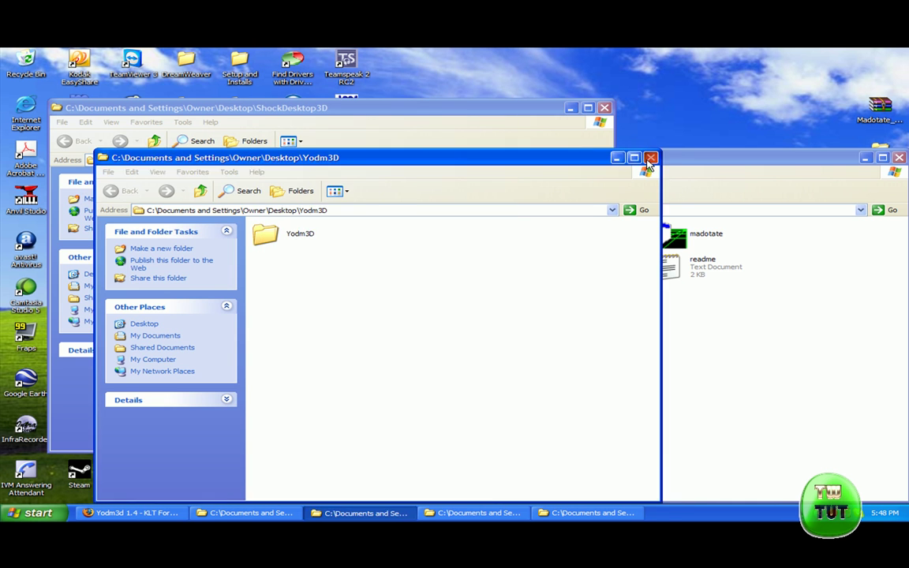
{"action": "left_click", "coordinate": [650, 157]}
{"action": "left_click", "coordinate": [602, 107]}
{"action": "left_click", "coordinate": [899, 157]}
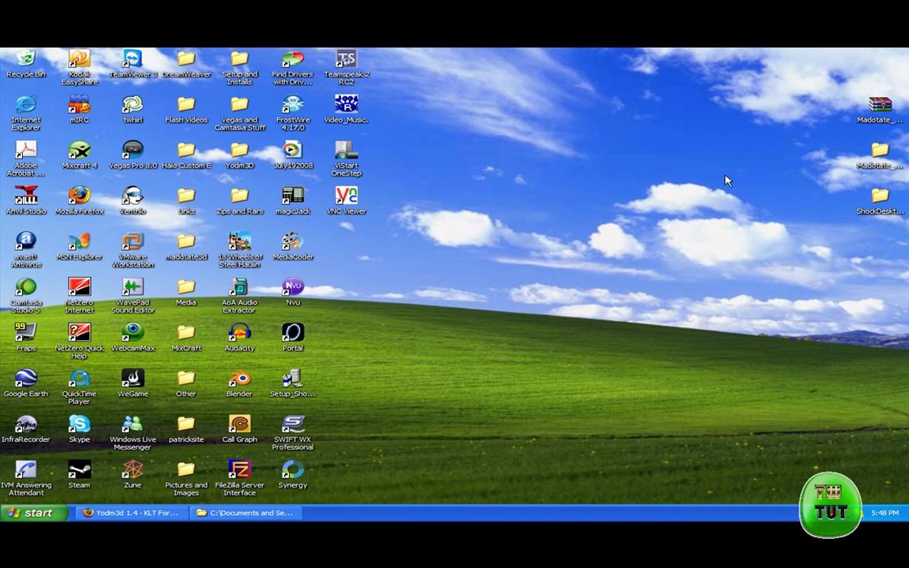
- Move the ShockDesktop3D folder away from the desktop's right edge, open it and launch the ShockDesktop3D program
{"action": "left_click_drag", "start_coordinate": [881, 202], "coordinate": [668, 245]}
{"action": "double_click", "coordinate": [668, 246]}
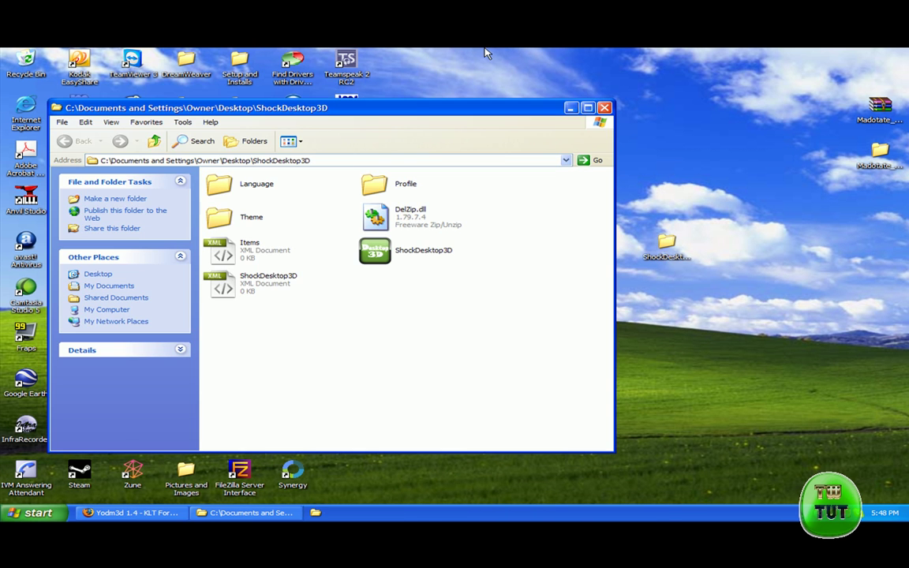
{"action": "left_click", "coordinate": [379, 253]}
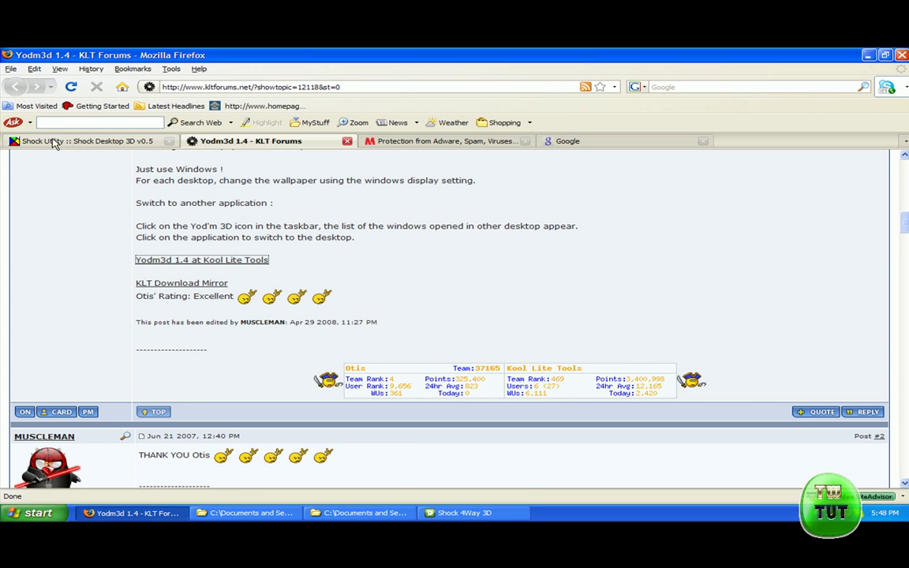
- Show the Shock Desktop 3D v0.5 download page in Firefox
{"action": "left_click", "coordinate": [54, 142]}
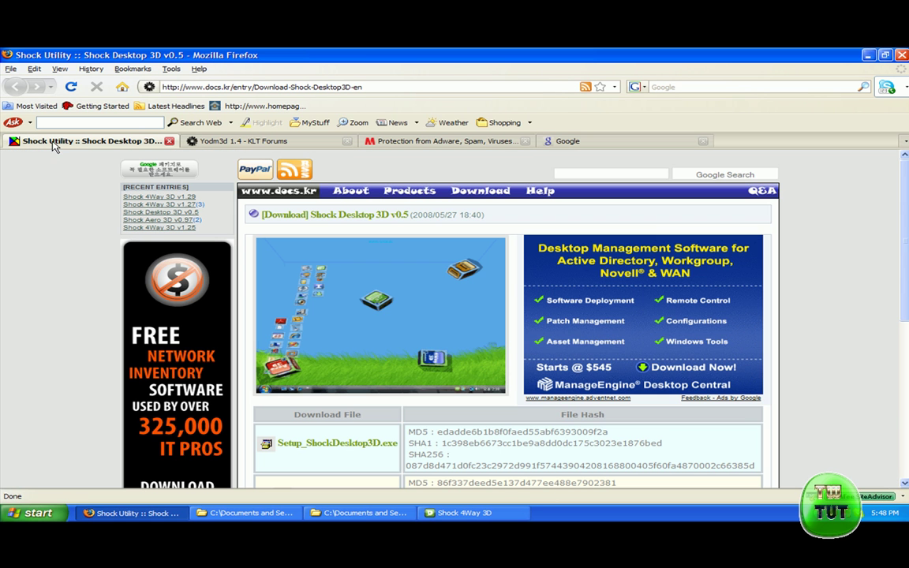